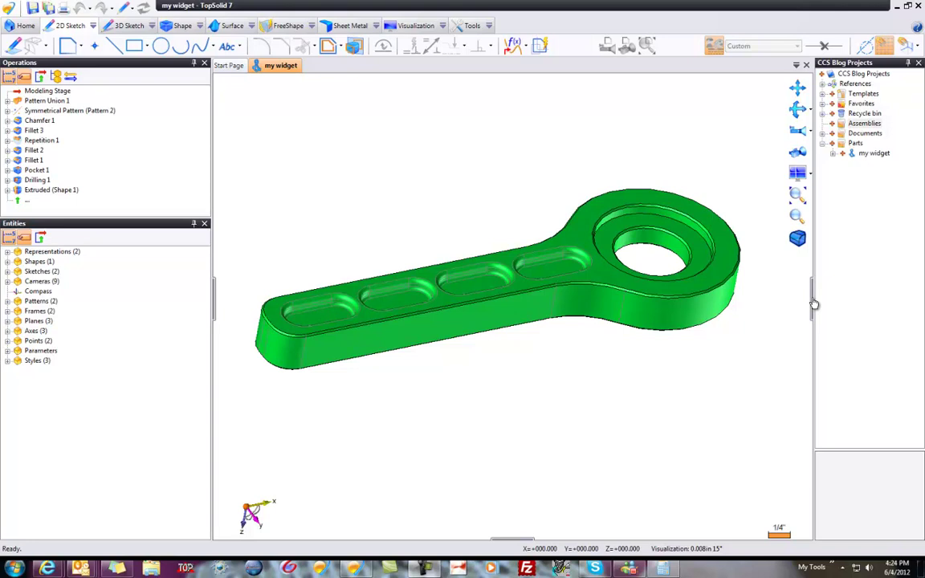
# Widen the CCS Blog Projects tree panel beside the widget model.
pyautogui.moveTo(813, 306); pyautogui.dragTo(744, 305)
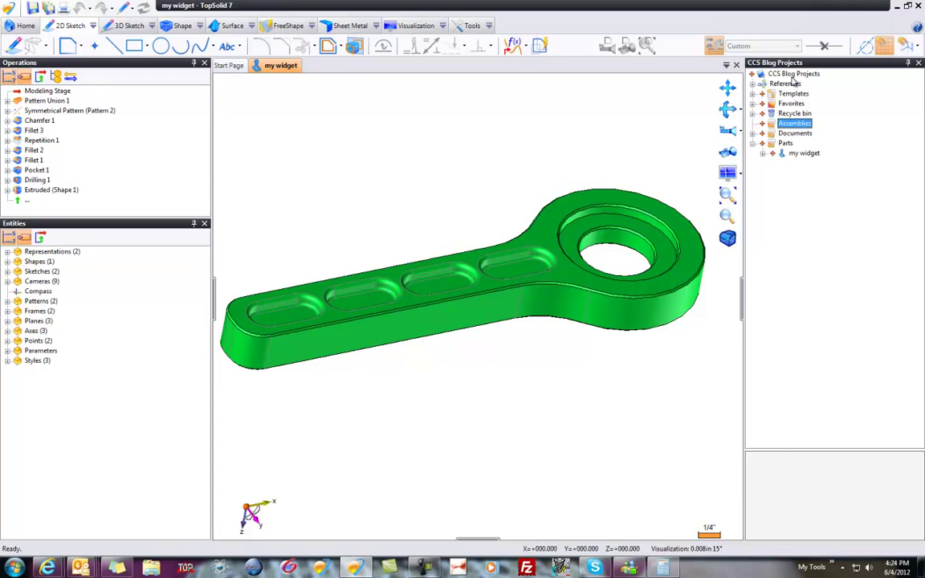
# Add a folder named 'My Materials' to the CCS Blog Projects project.
pyautogui.rightClick(793, 76)
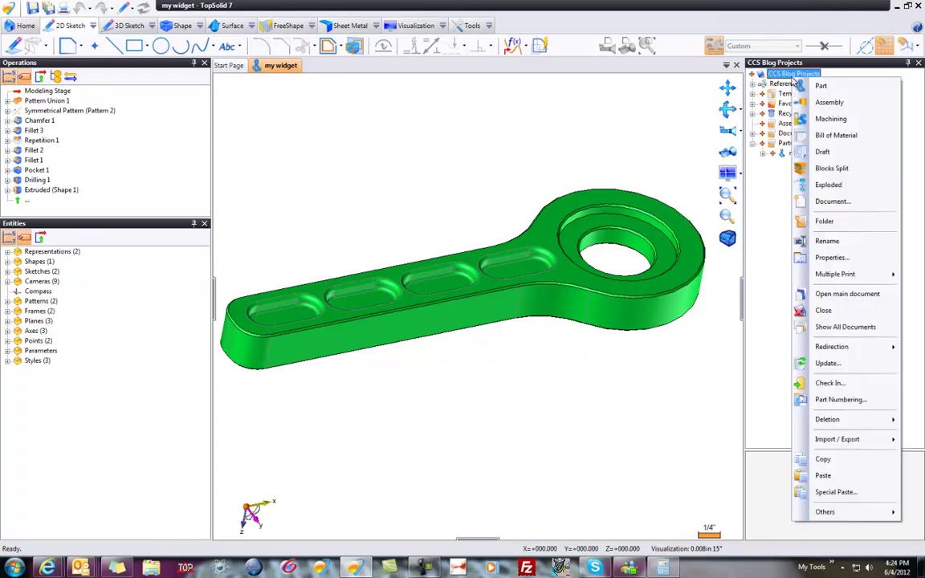
pyautogui.click(824, 222)
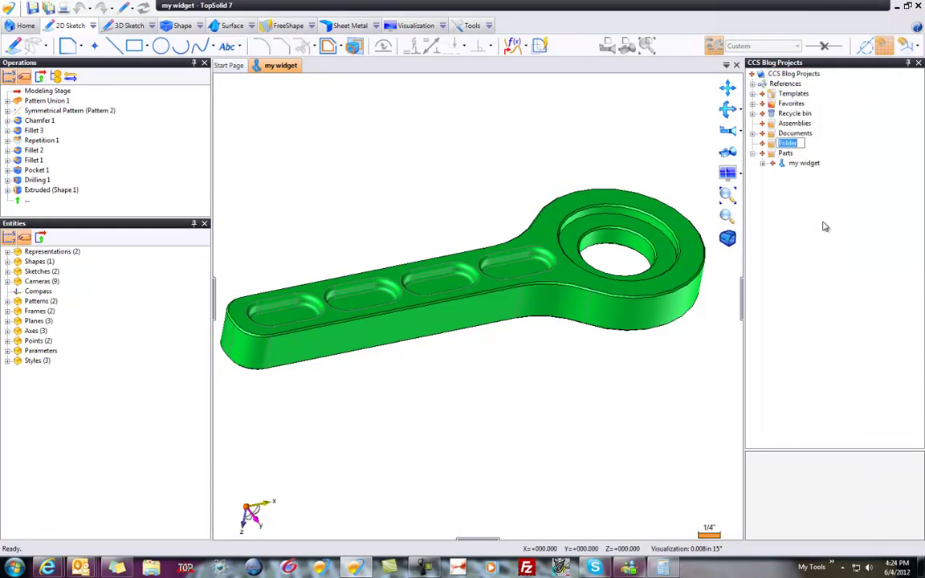
pyautogui.write('My Materials')
pyautogui.press('Return')
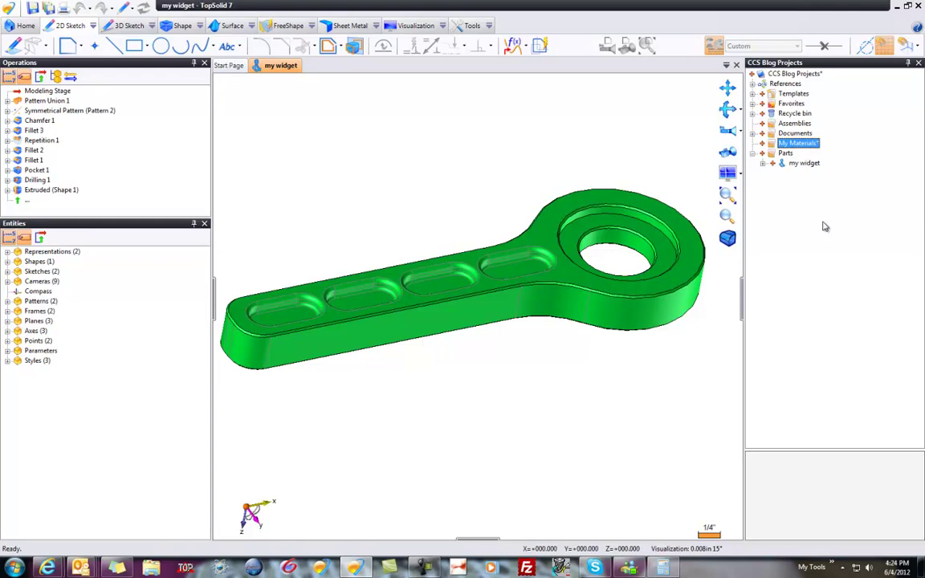
# Create an Advanced > Material document in My Materials named 'Concrete'.
pyautogui.rightClick(800, 149)
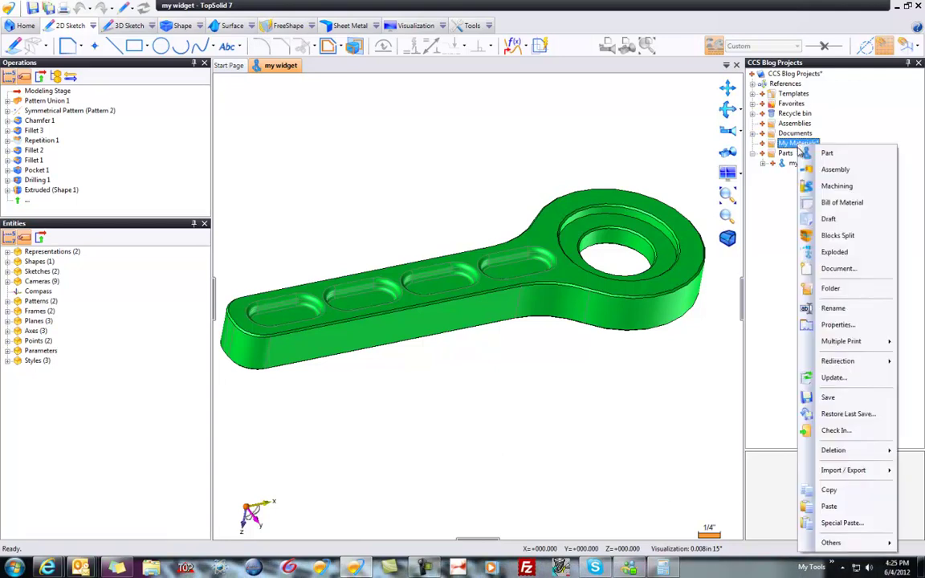
pyautogui.click(833, 268)
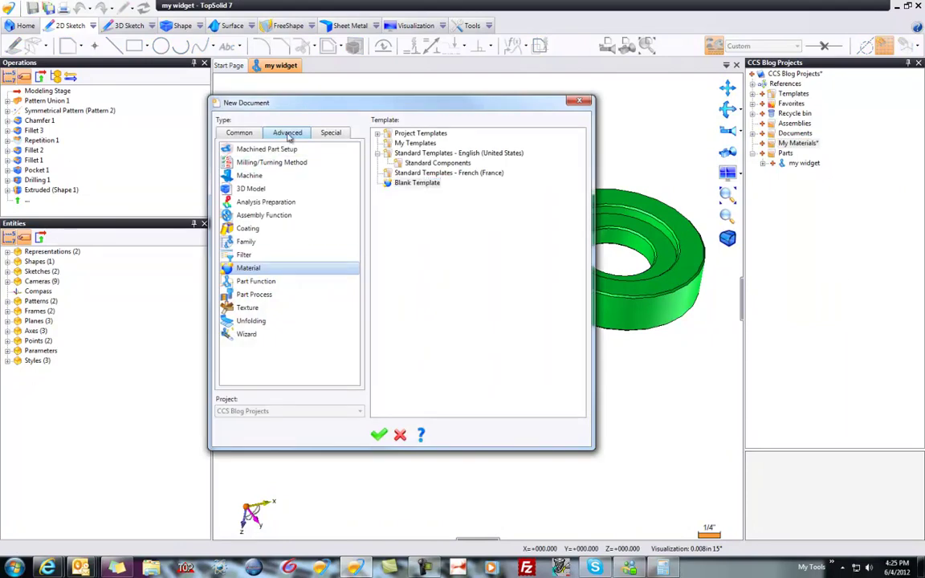
pyautogui.click(379, 435)
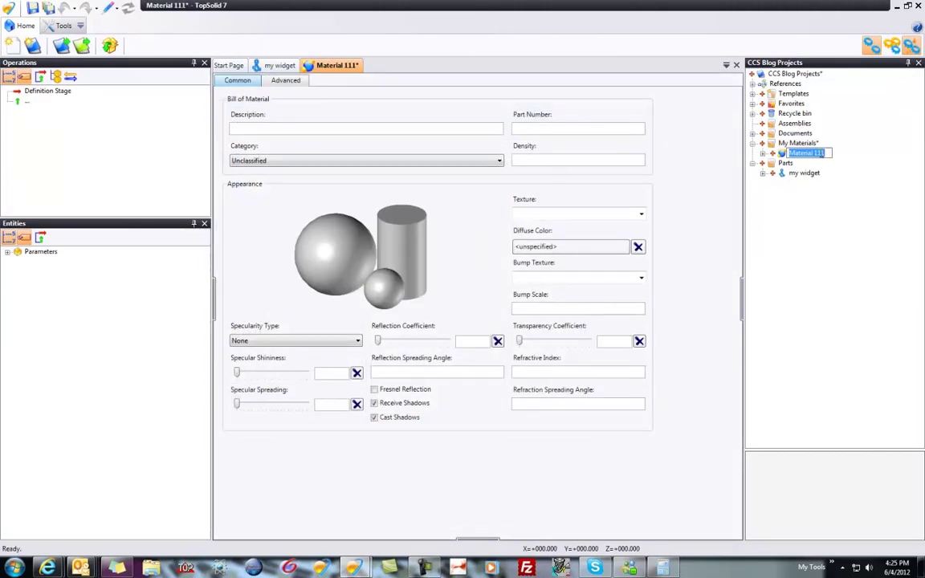
pyautogui.write('Concrete')
pyautogui.press('Return')
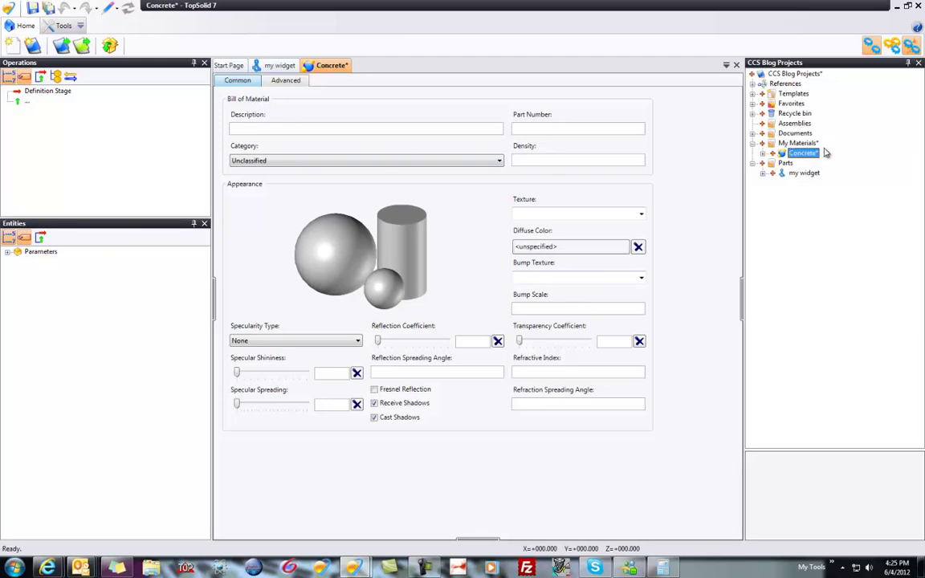
# Keep the Concrete category as Unclassified and set its description to 'Standard Concrete'.
pyautogui.click(278, 161)
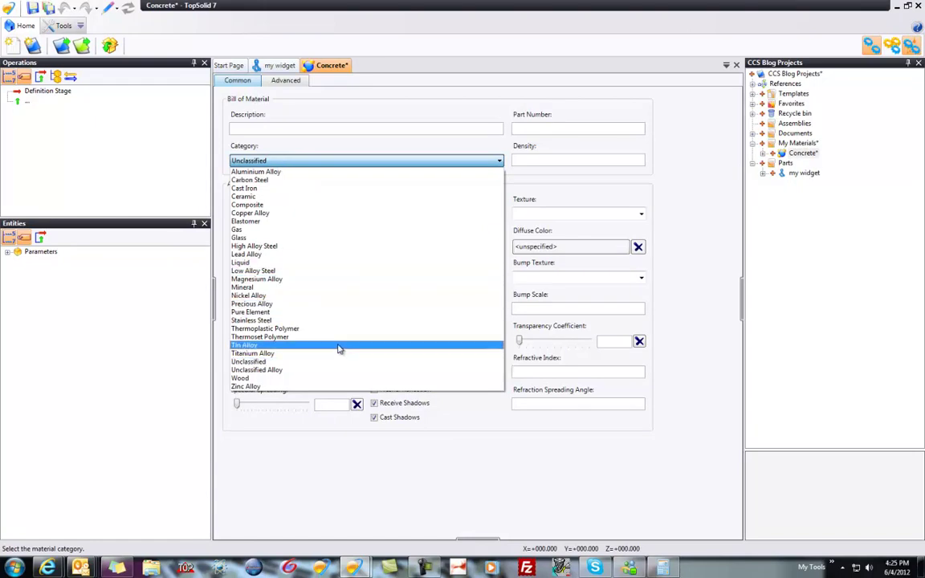
pyautogui.click(320, 362)
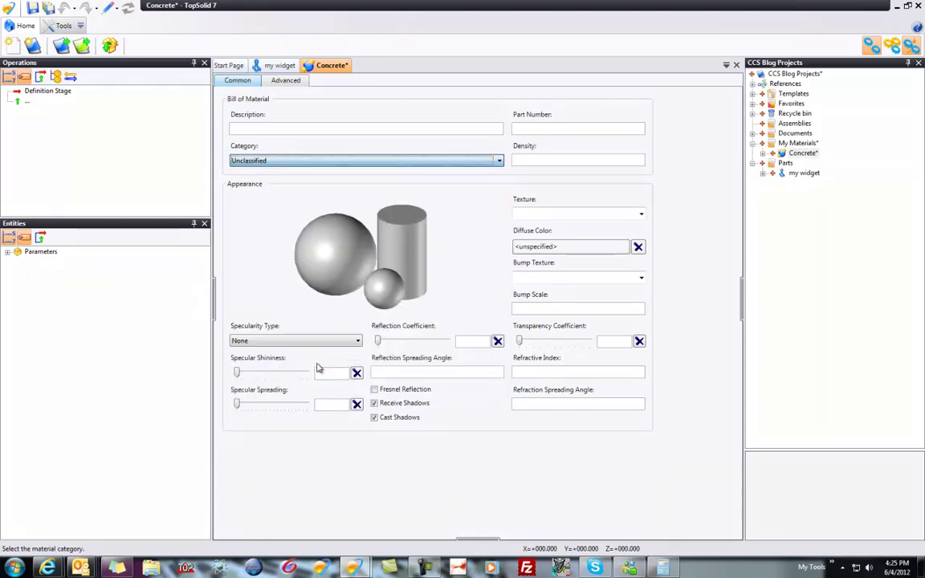
pyautogui.click(264, 126)
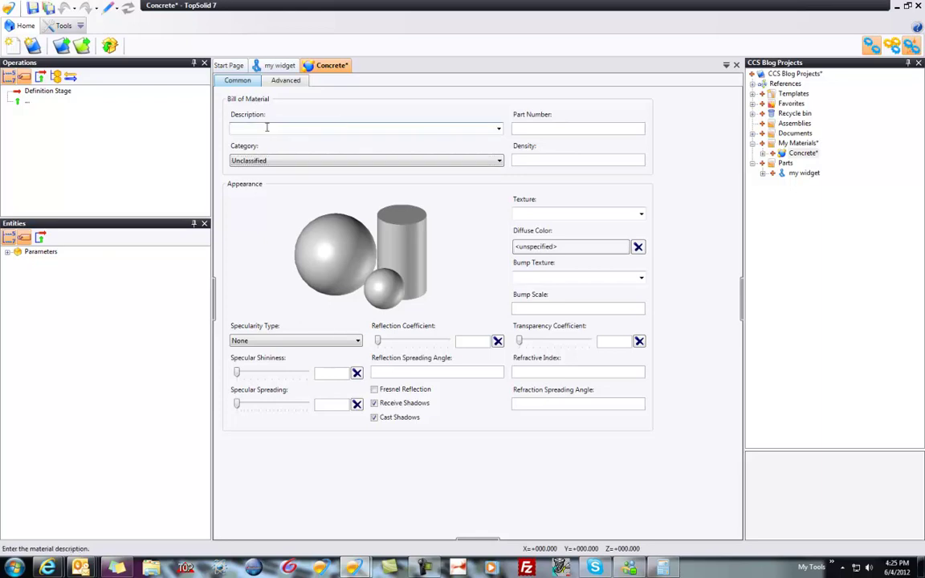
pyautogui.write('Standard Concrete')
pyautogui.press('Tab')
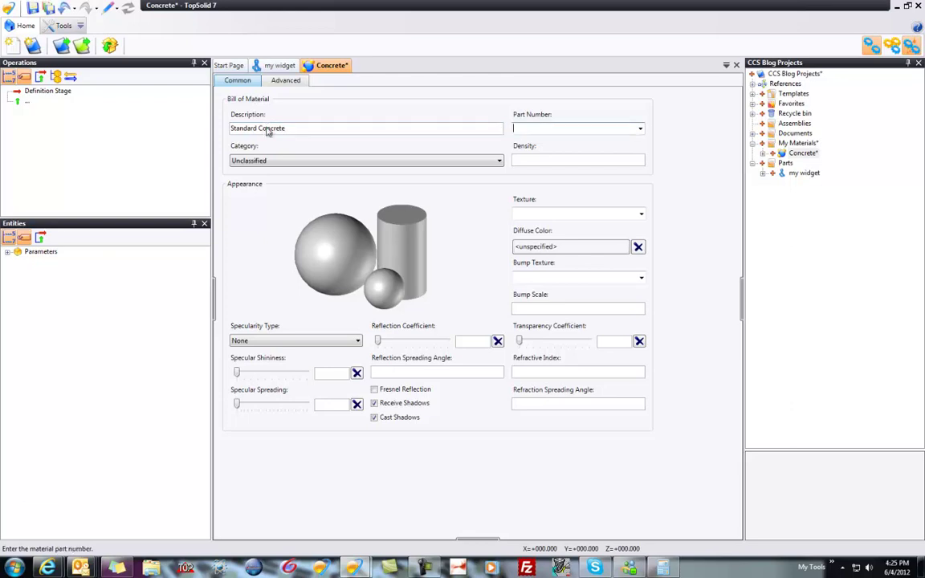
pyautogui.click(561, 215)
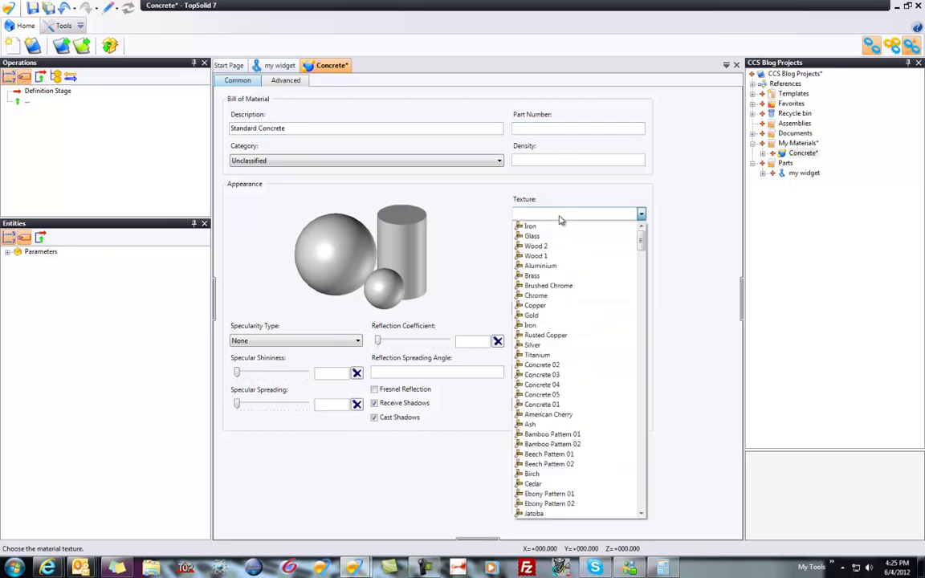
# Give the material the Concrete 03 texture and expand the project's References node.
pyautogui.click(568, 383)
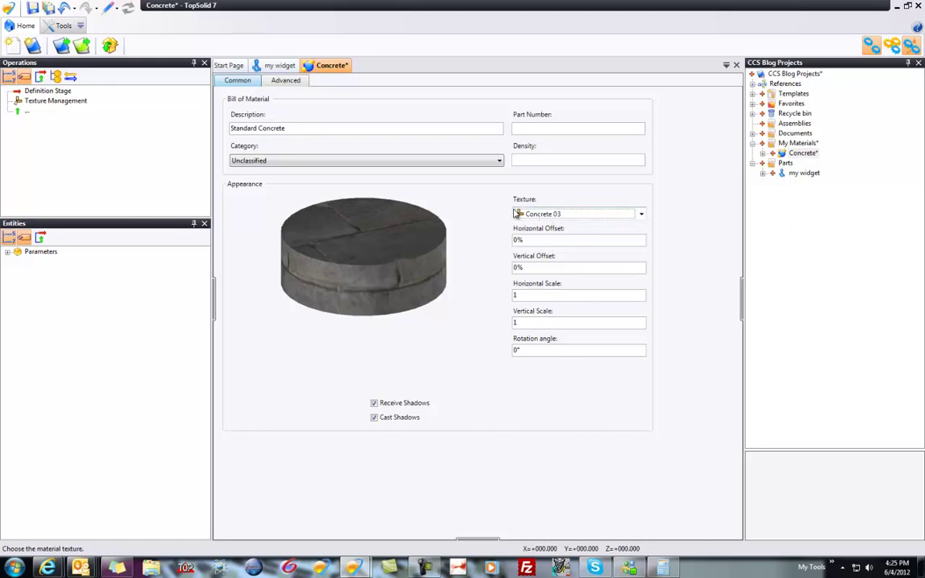
pyautogui.click(752, 84)
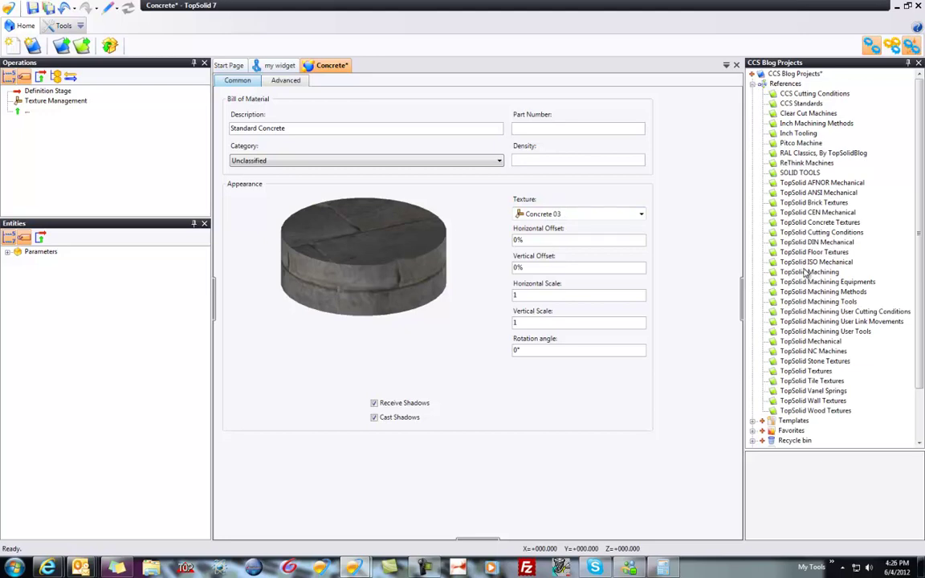
pyautogui.click(807, 372)
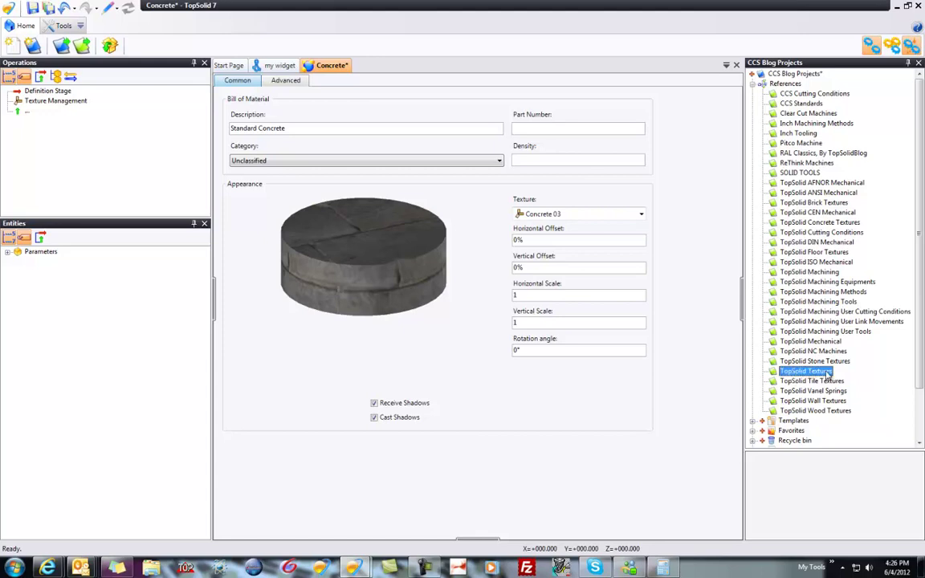
pyautogui.click(785, 85)
pyautogui.rightClick(785, 91)
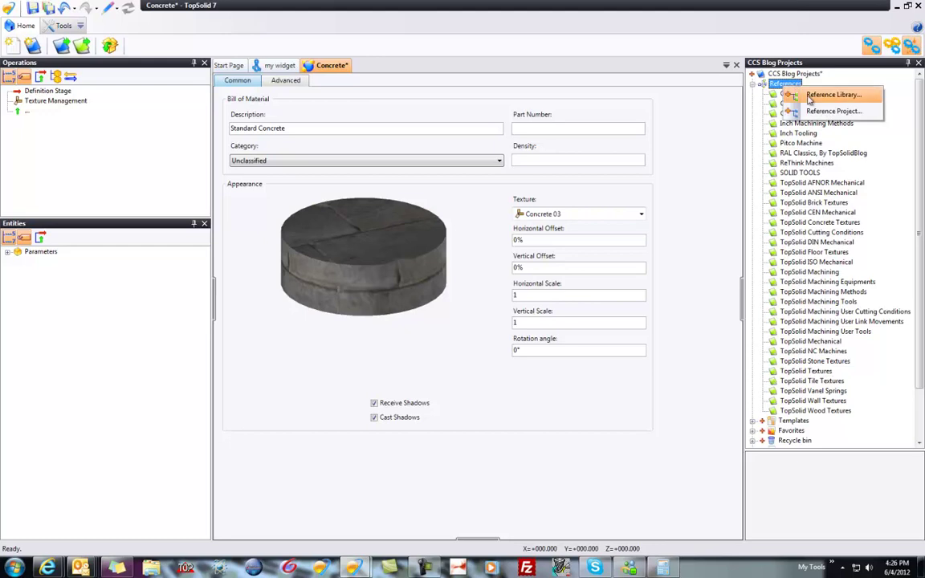
pyautogui.click(827, 95)
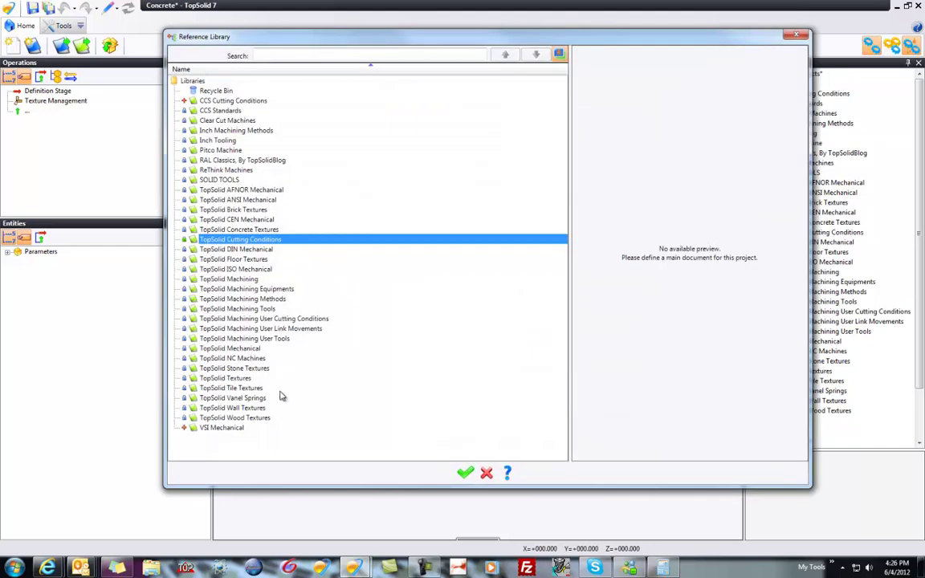
pyautogui.click(232, 379)
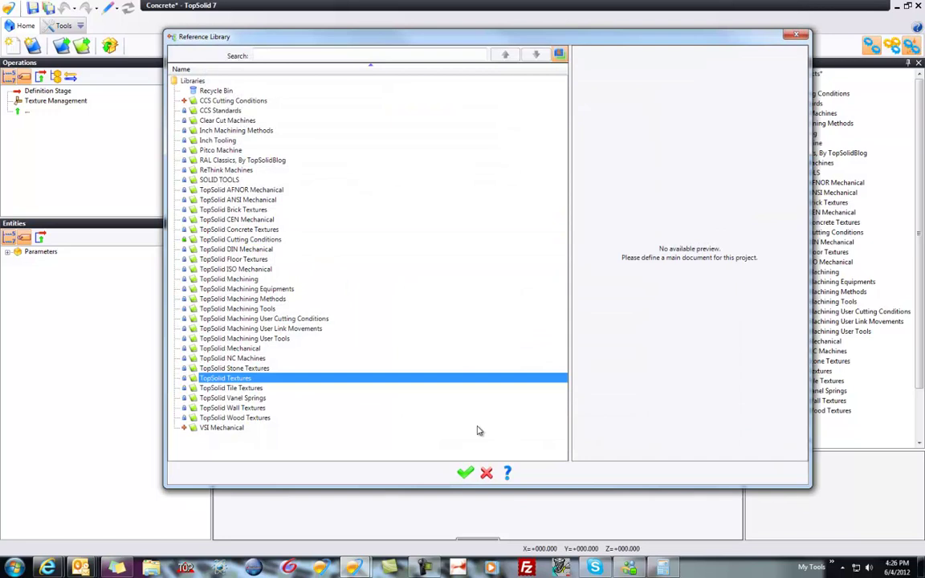
pyautogui.click(487, 474)
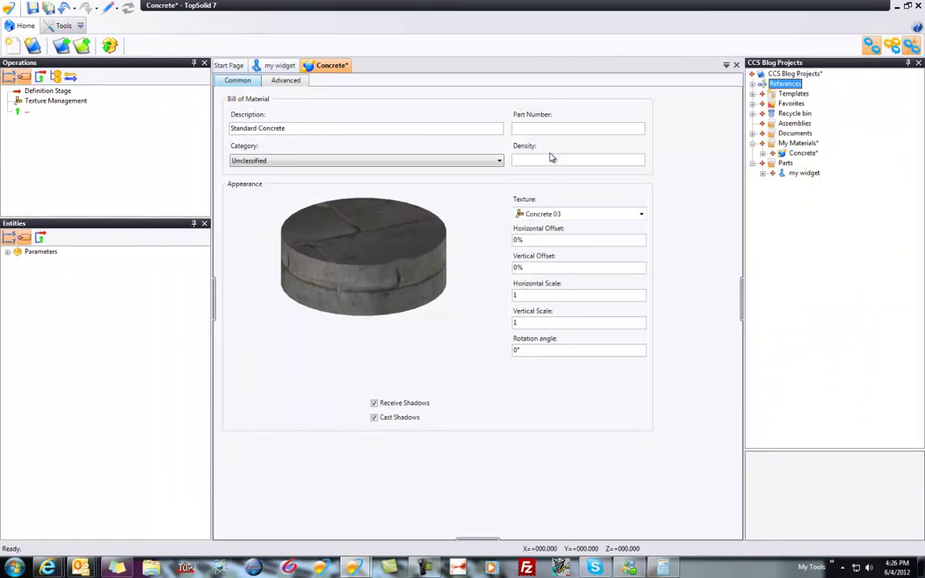
# Select the Density field and bring up the Density of Concrete reference web page.
pyautogui.click(524, 159)
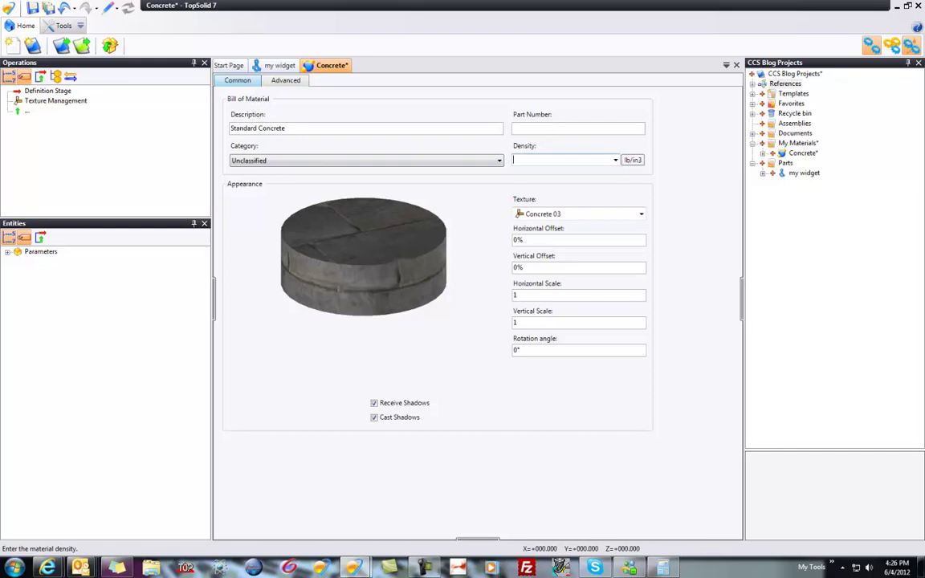
pyautogui.click(320, 567)
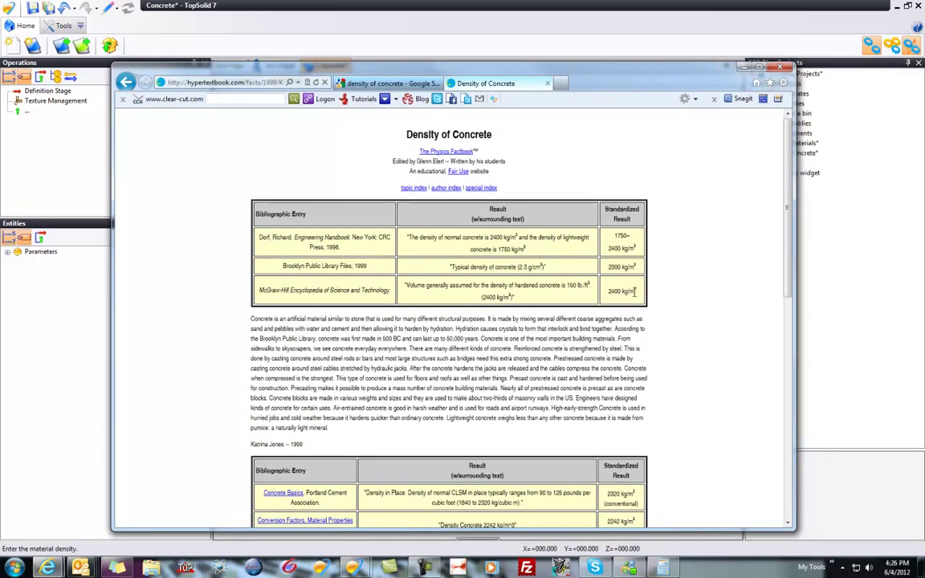
# Minimize the browser after reading the 2400 kg/m3 density, returning to the Concrete material.
pyautogui.press('super+Down')
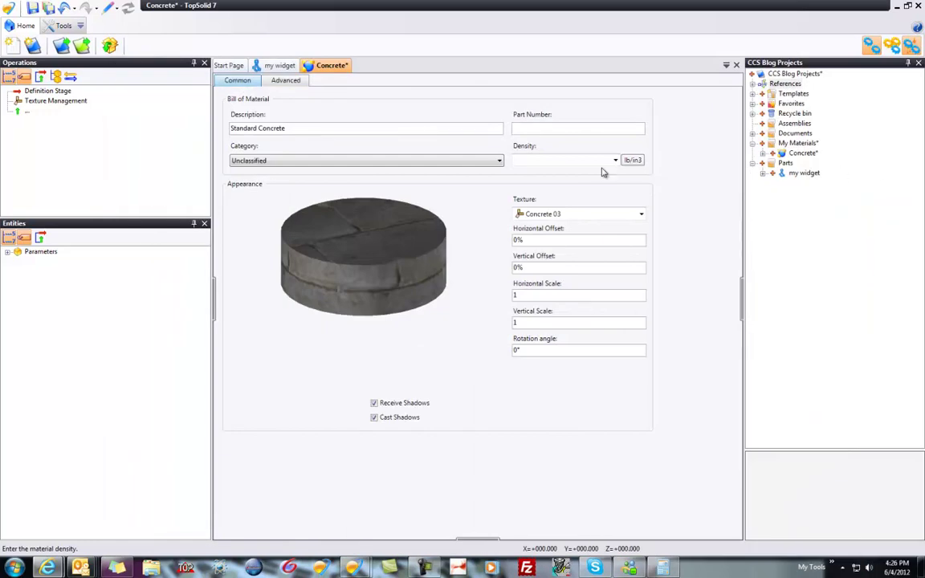
# Set the Concrete density to 2400 kg/m3 and save the material.
pyautogui.click(632, 160)
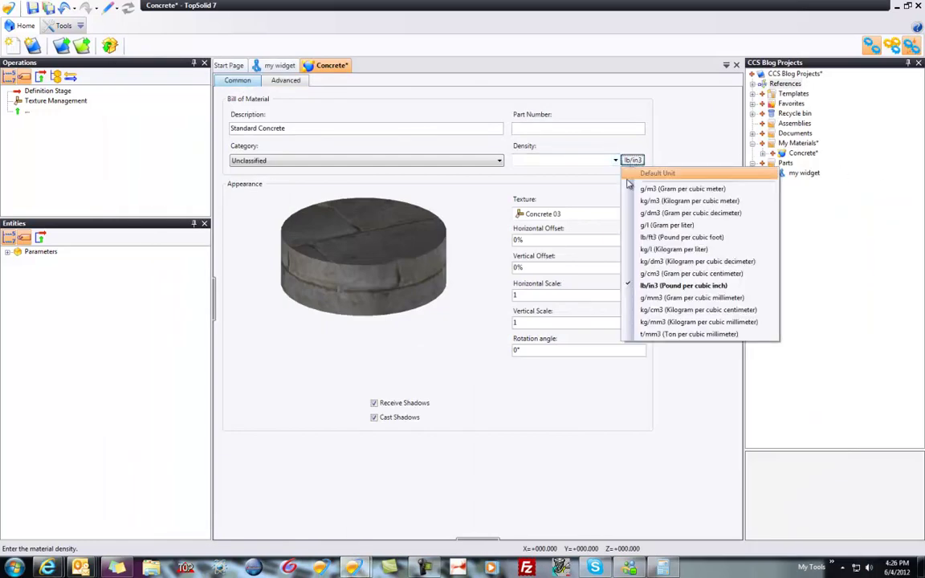
pyautogui.click(666, 201)
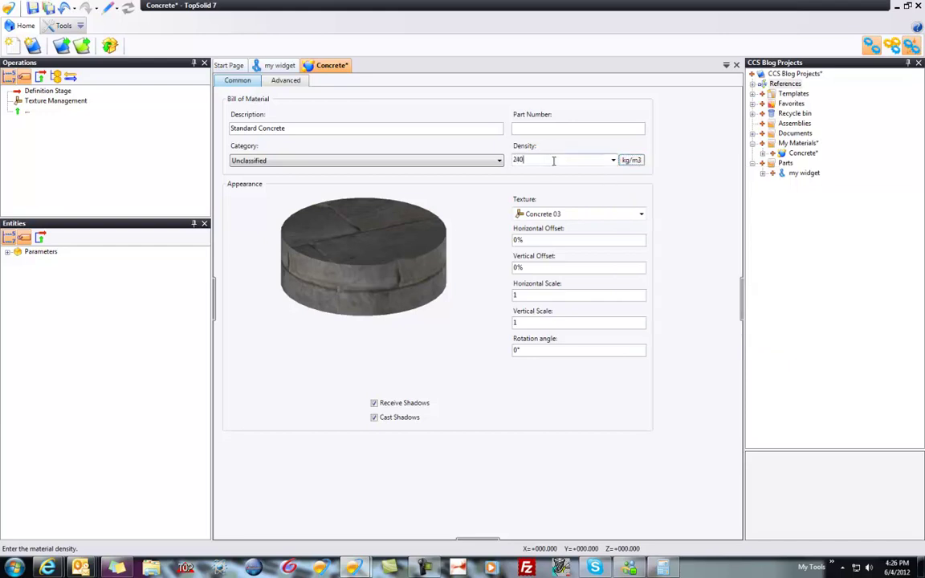
pyautogui.press('Tab')
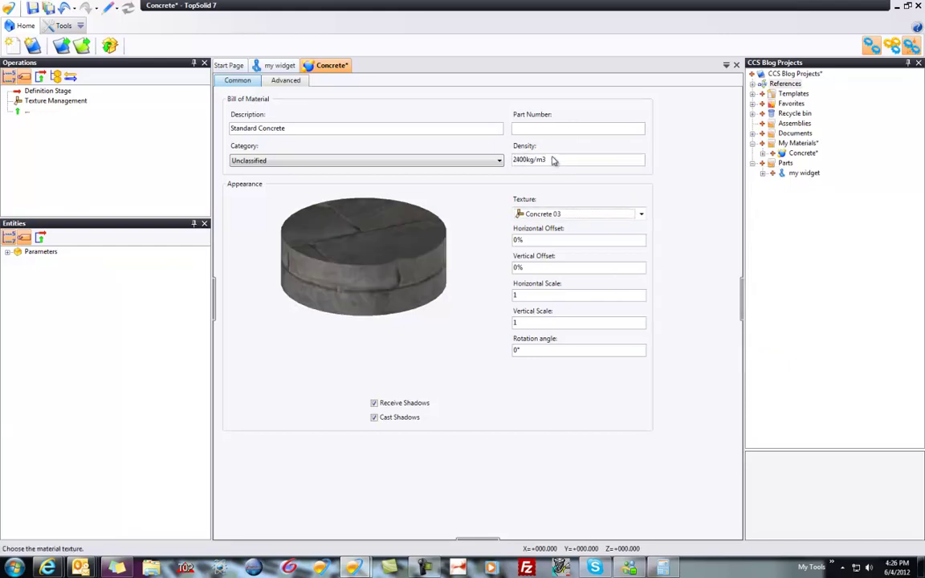
pyautogui.press('Down')
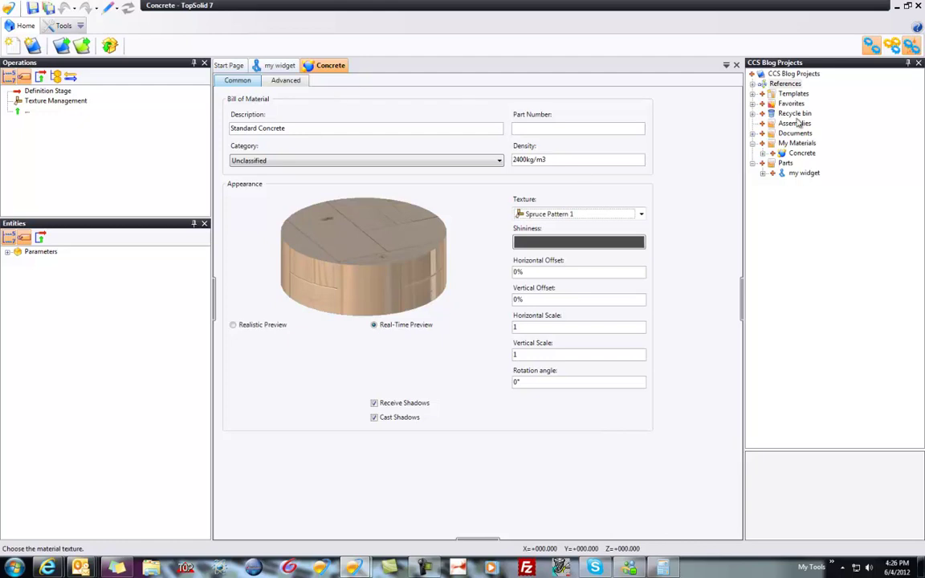
# Close the Concrete material document and drag Concrete onto the my widget part.
pyautogui.middleClick(321, 71)
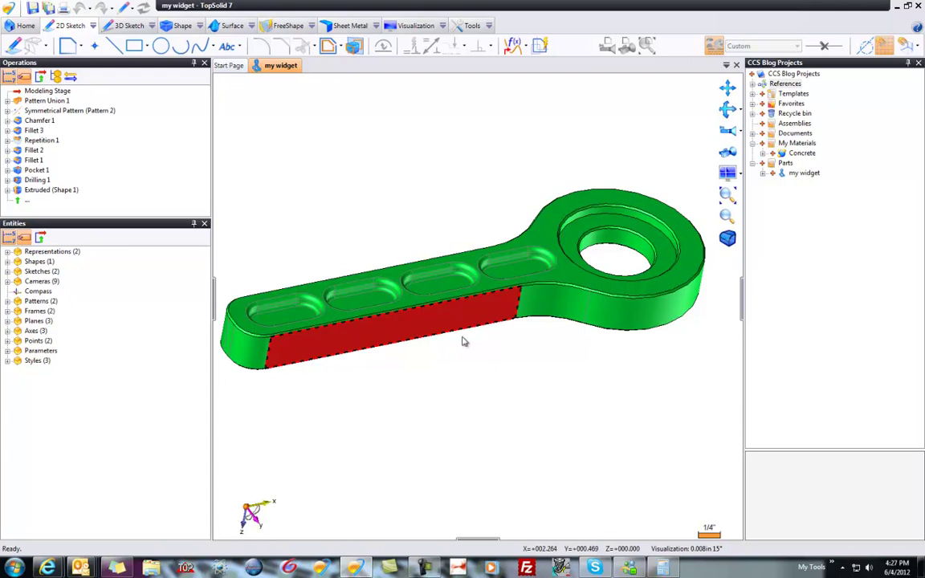
pyautogui.click(808, 156)
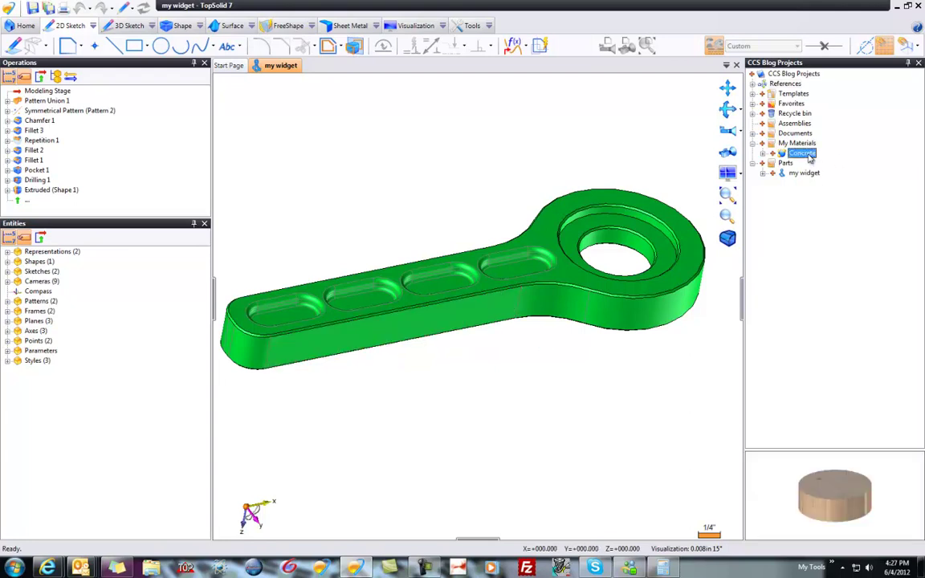
pyautogui.moveTo(812, 158); pyautogui.dragTo(514, 186)
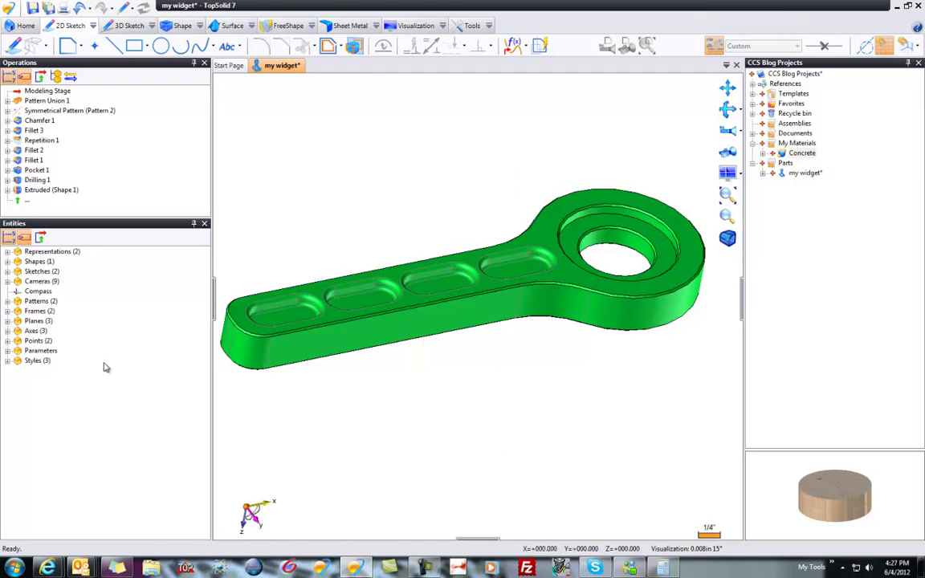
# Save my widget and check its recalculated mass of 0.195894 lb under Parameters.
pyautogui.click(8, 351)
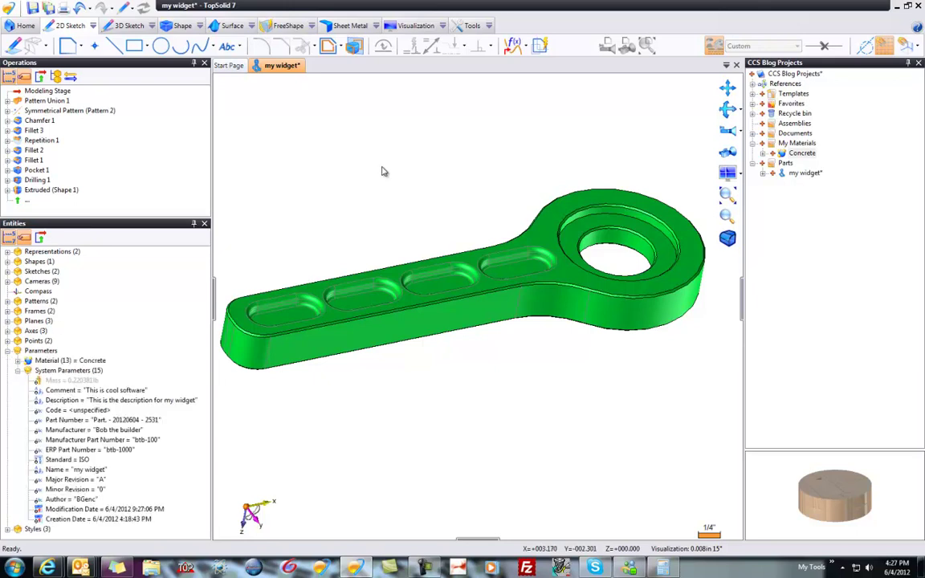
pyautogui.hotkey('ctrl', 's')
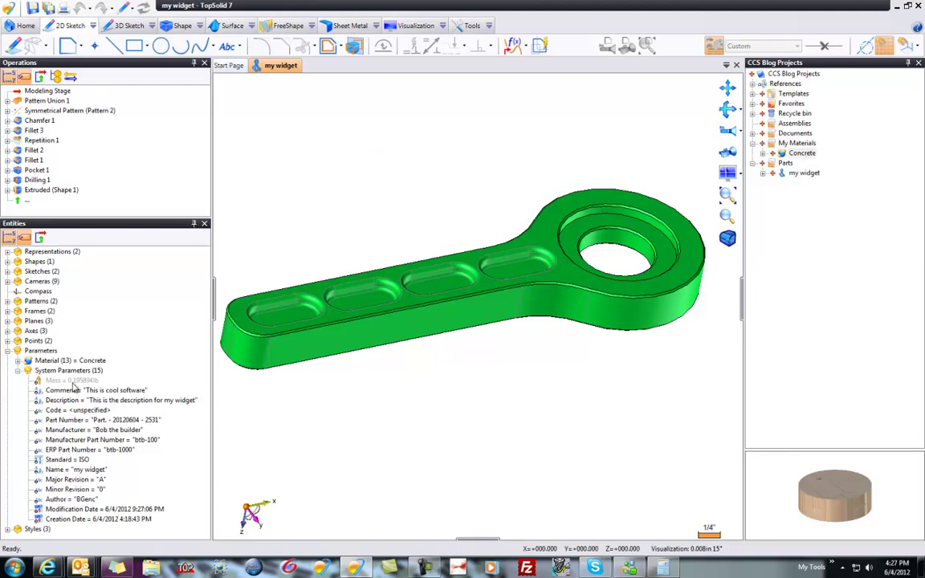
pyautogui.click(64, 381)
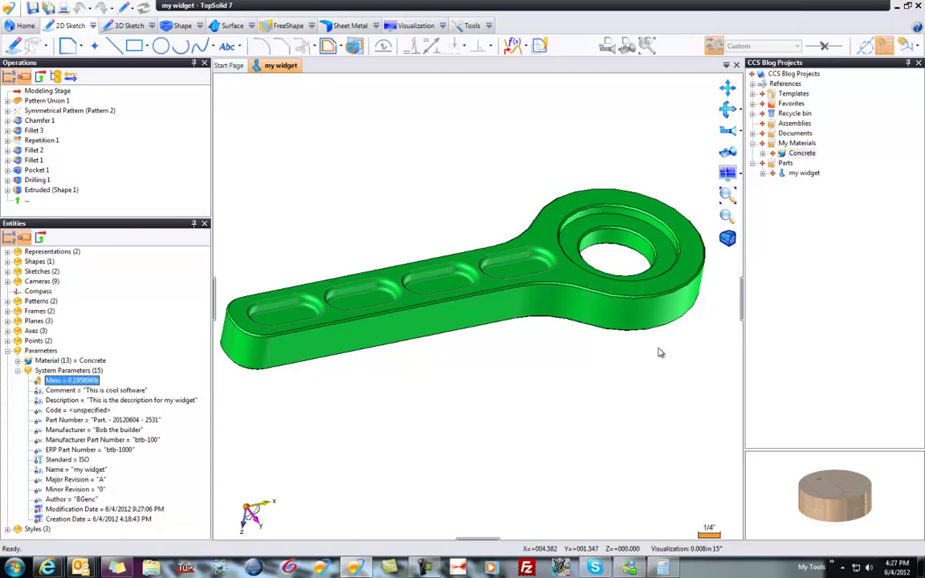
# Switch the widget to the realistic render mode with effects to show its Concrete texture.
pyautogui.click(727, 240)
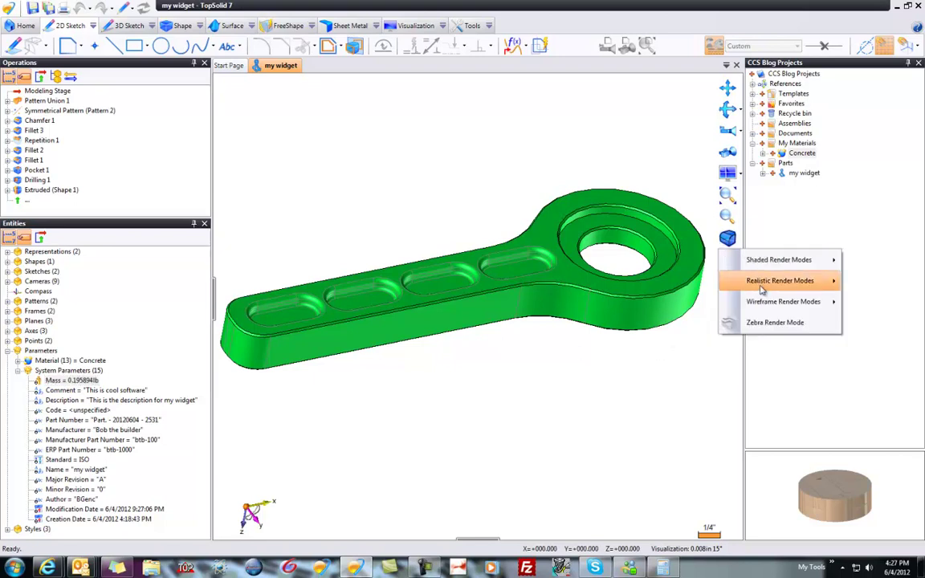
pyautogui.moveTo(770, 281)
pyautogui.click(657, 313)
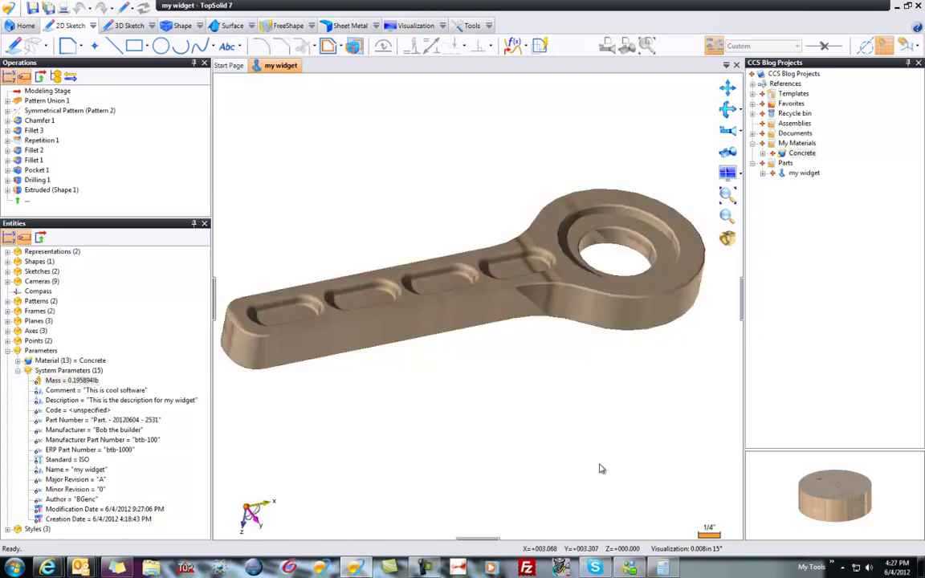